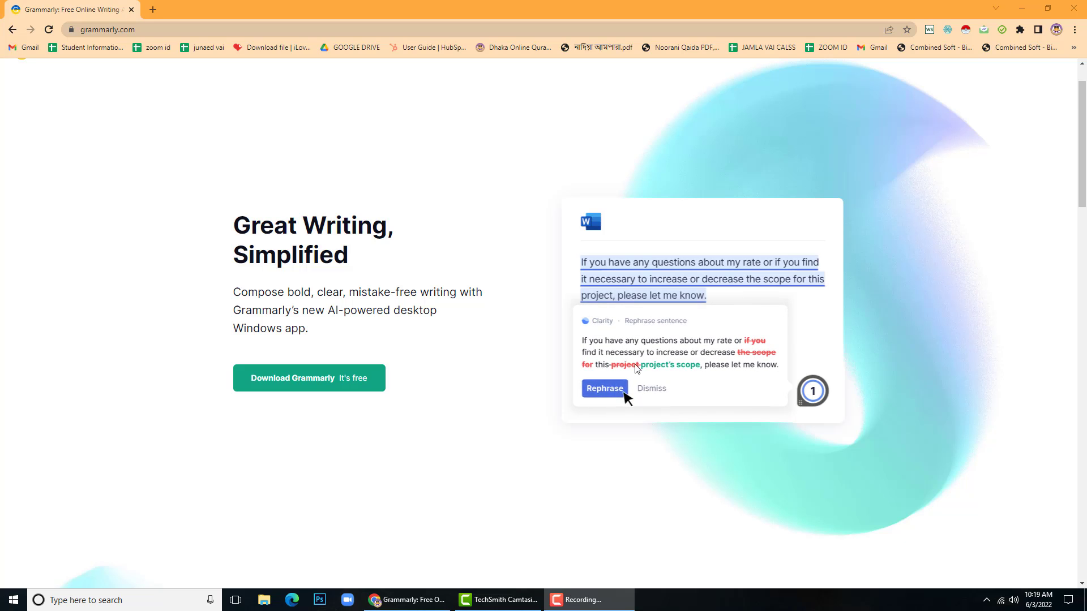
# Step: Go to google.com and search for "grammarly ms word extension"
pyautogui.click(189, 25)
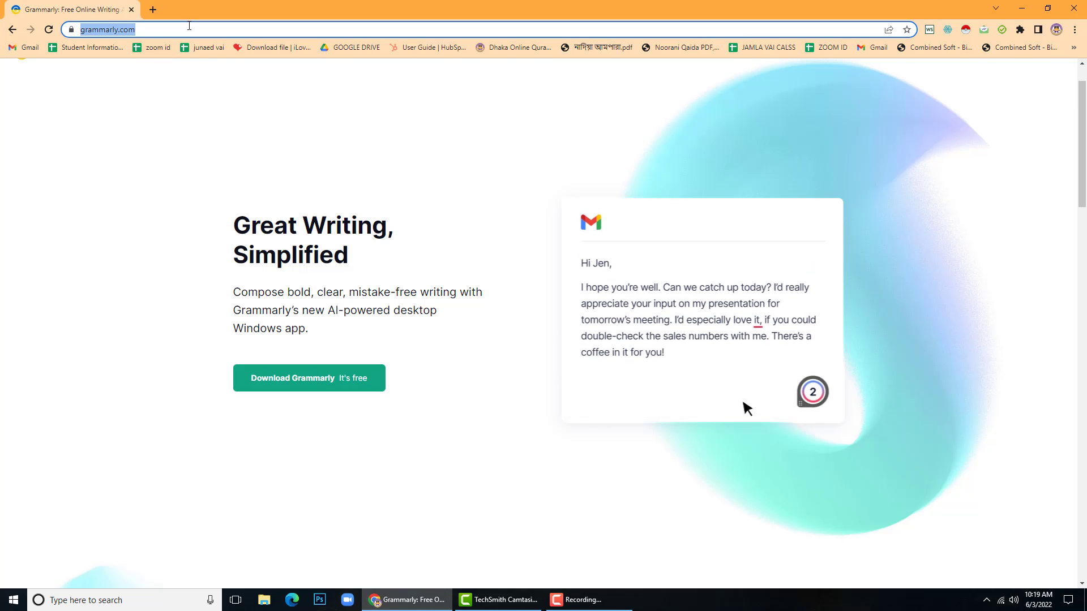
pyautogui.write('googl')
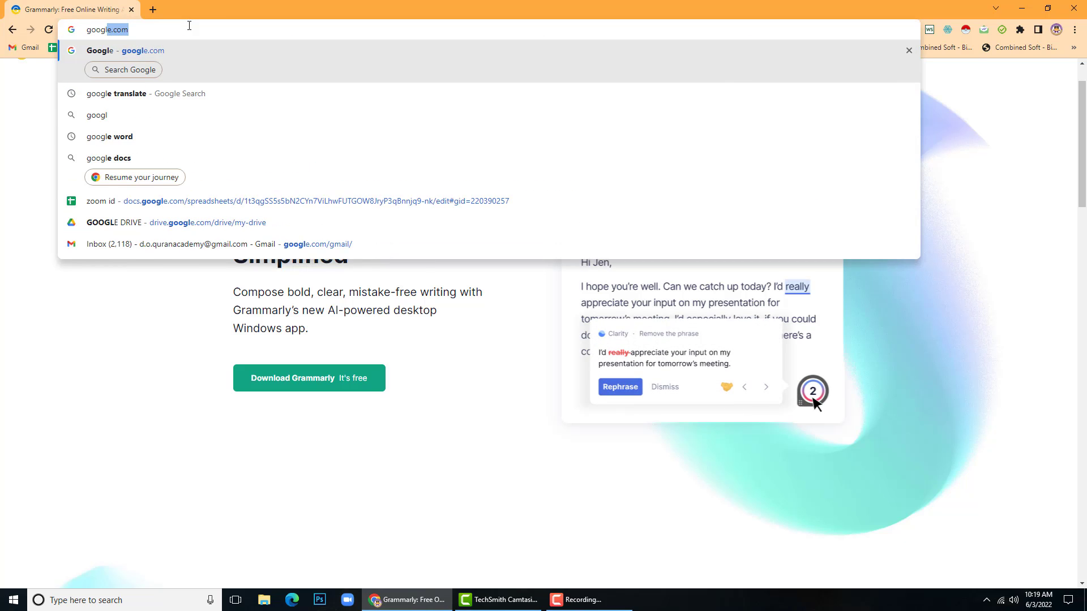
pyautogui.press('Return')
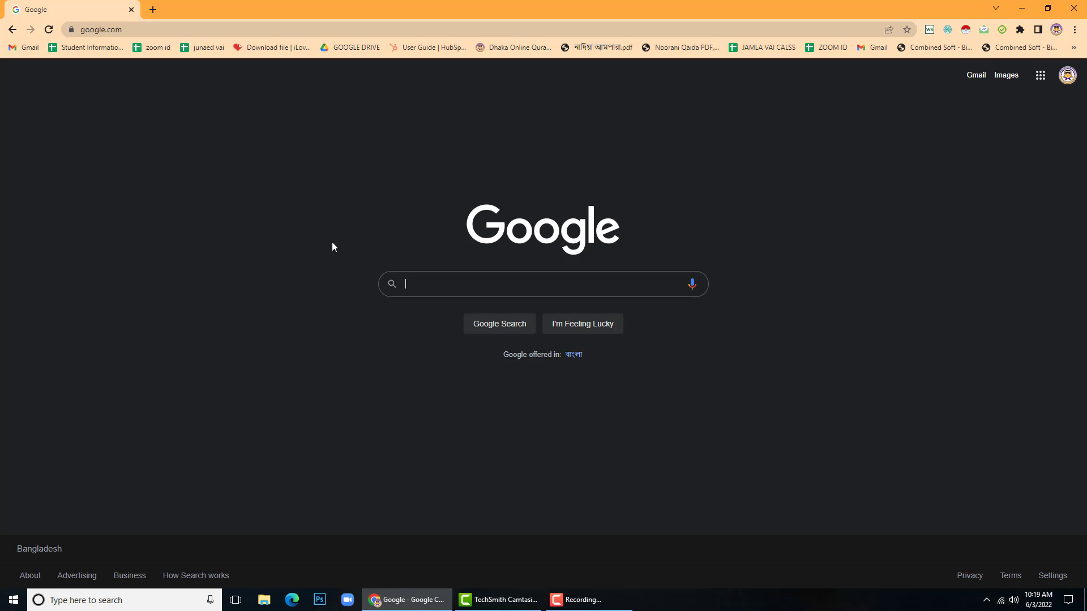
pyautogui.write('grammar')
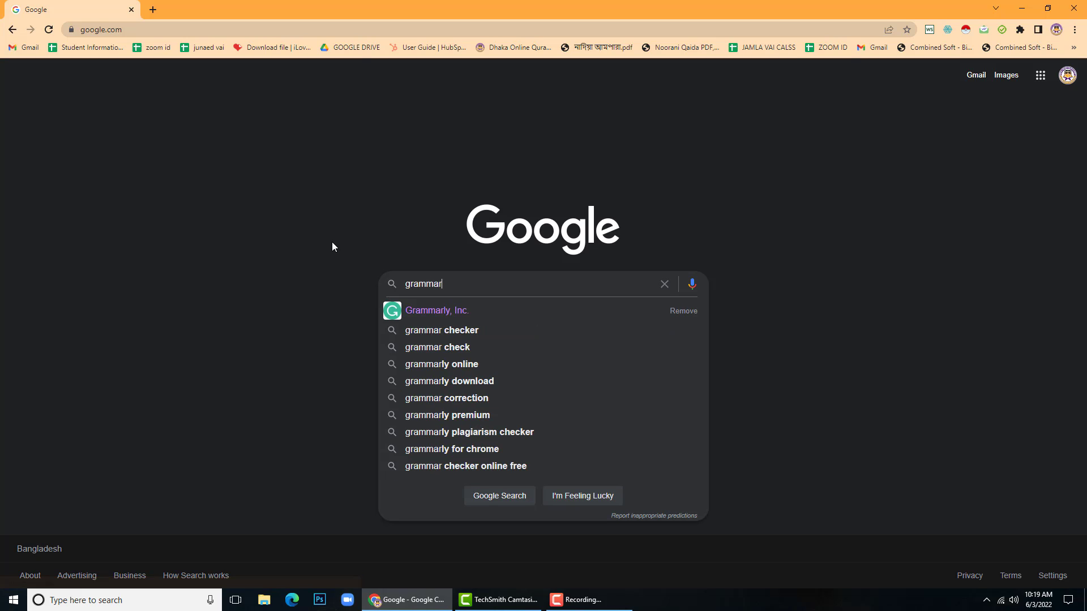
pyautogui.write('ly ms w')
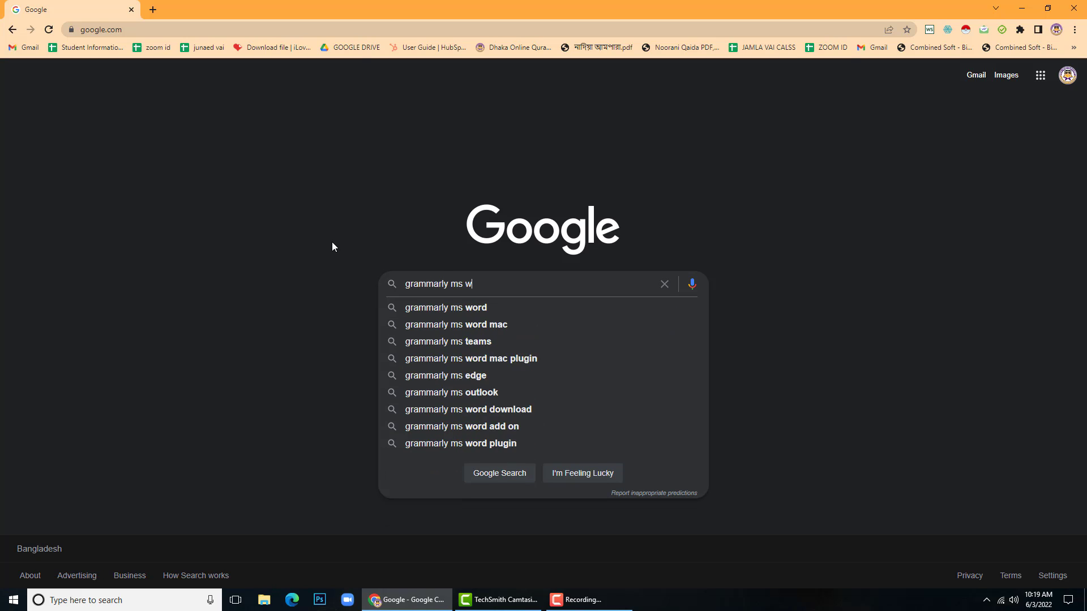
pyautogui.write('ord ex')
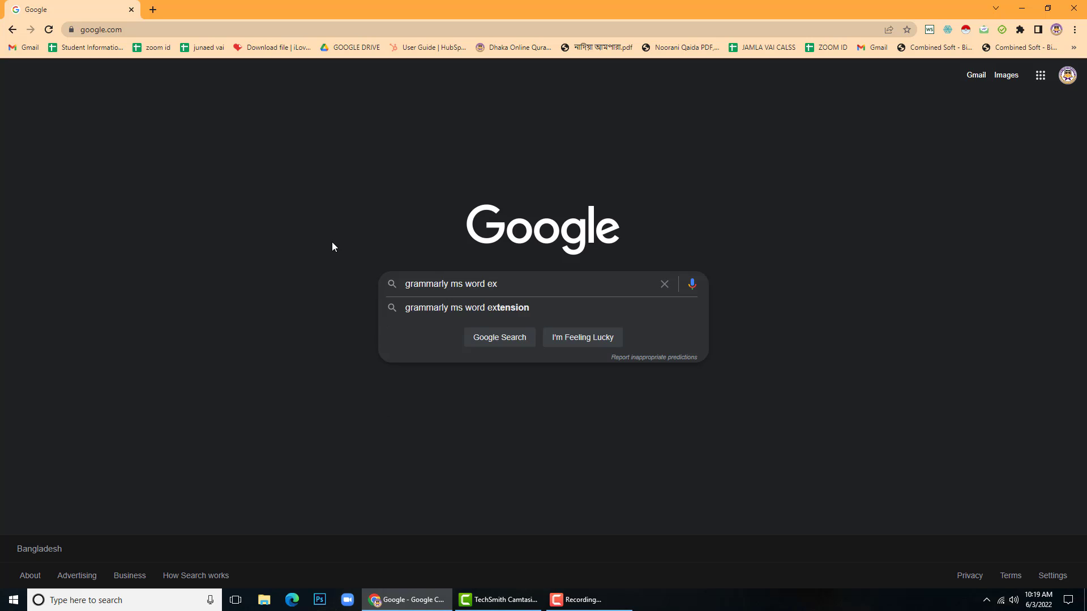
pyautogui.click(444, 311)
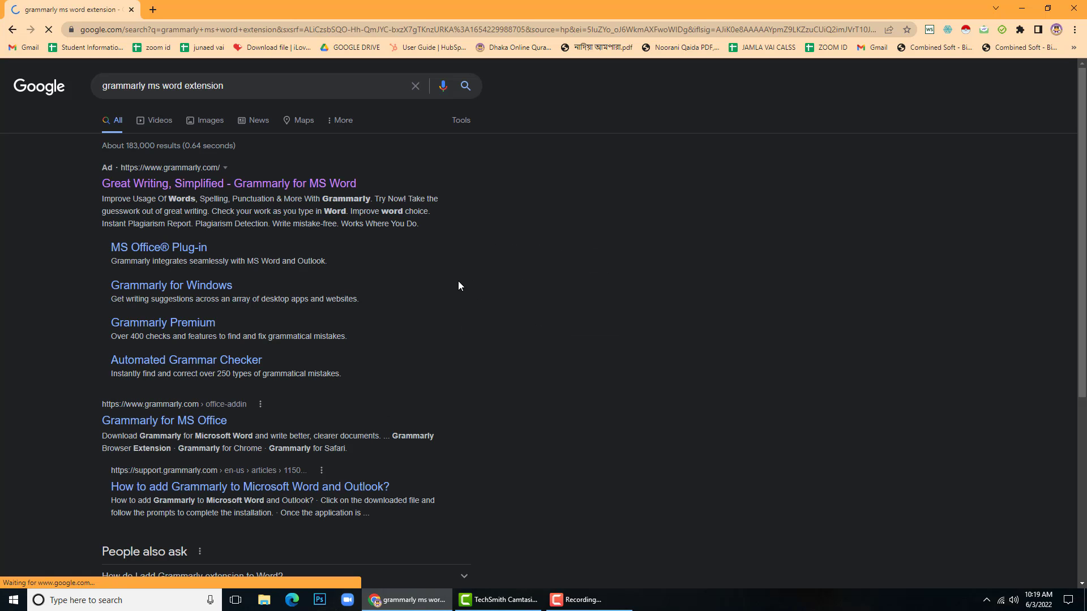
# Step: Open the Grammarly for MS Office search result and request the free add-in
pyautogui.scroll(-1, 170, 340)
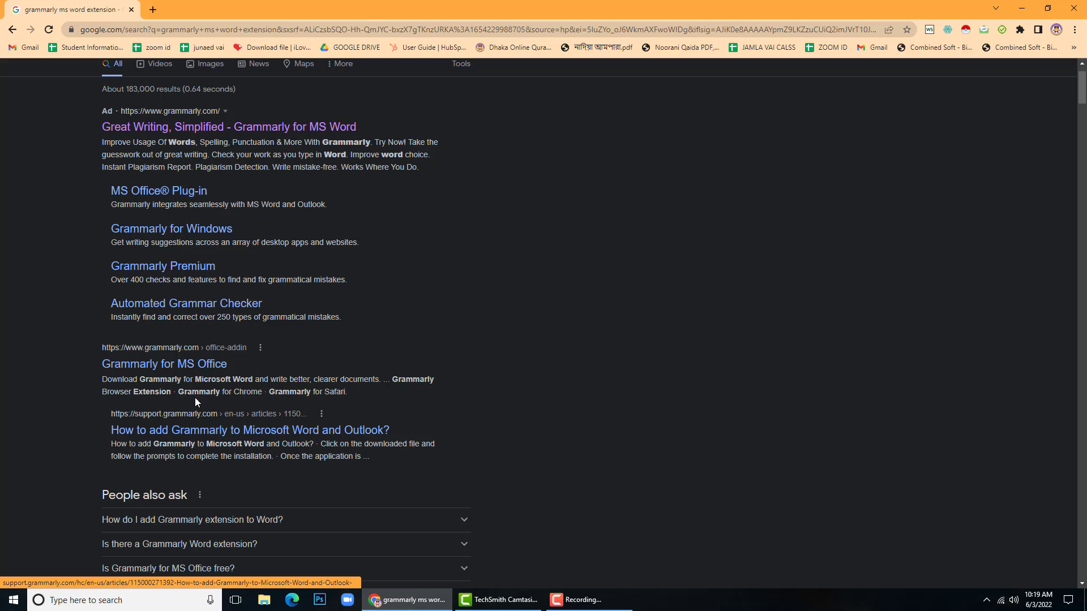
pyautogui.click(209, 368)
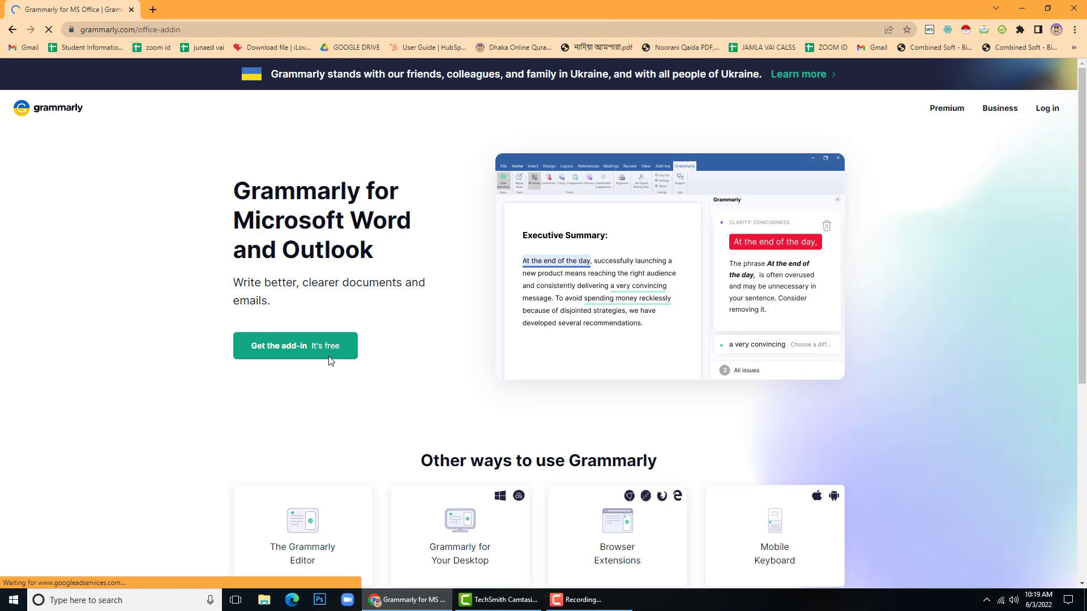
pyautogui.click(290, 350)
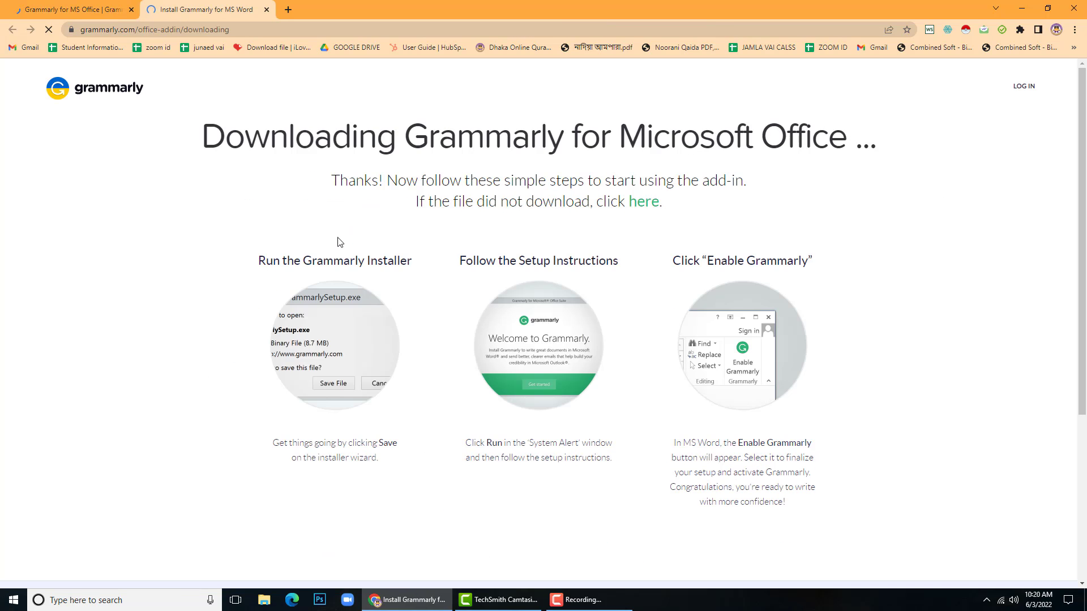
# Step: Download GrammarlyAddInSetup.exe into the Programs category and keep the progress window out of the way
pyautogui.scroll(-4, 549, 331)
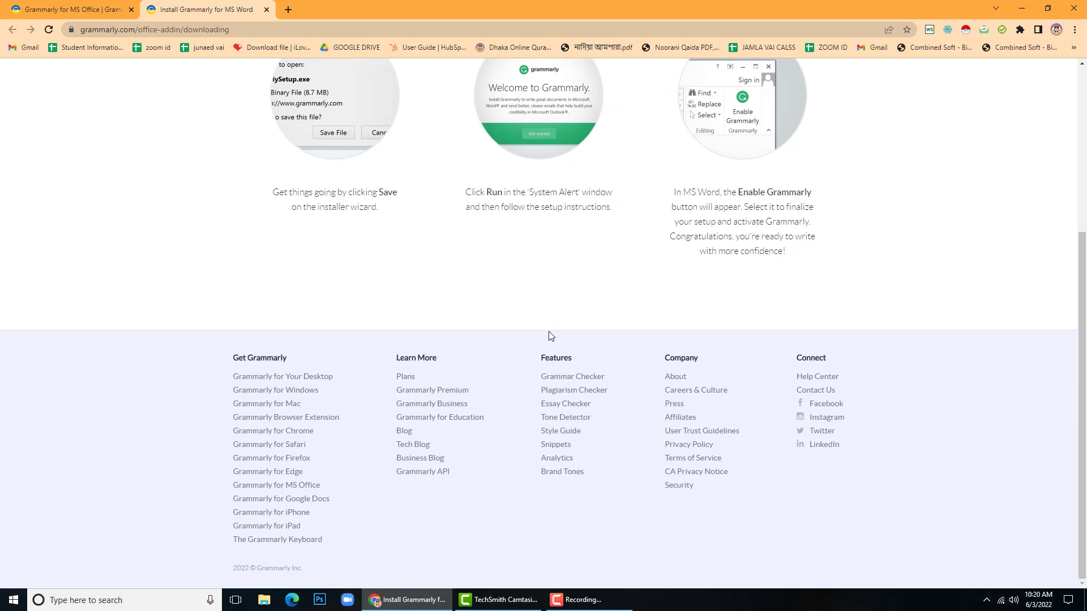
pyautogui.scroll(4, 549, 337)
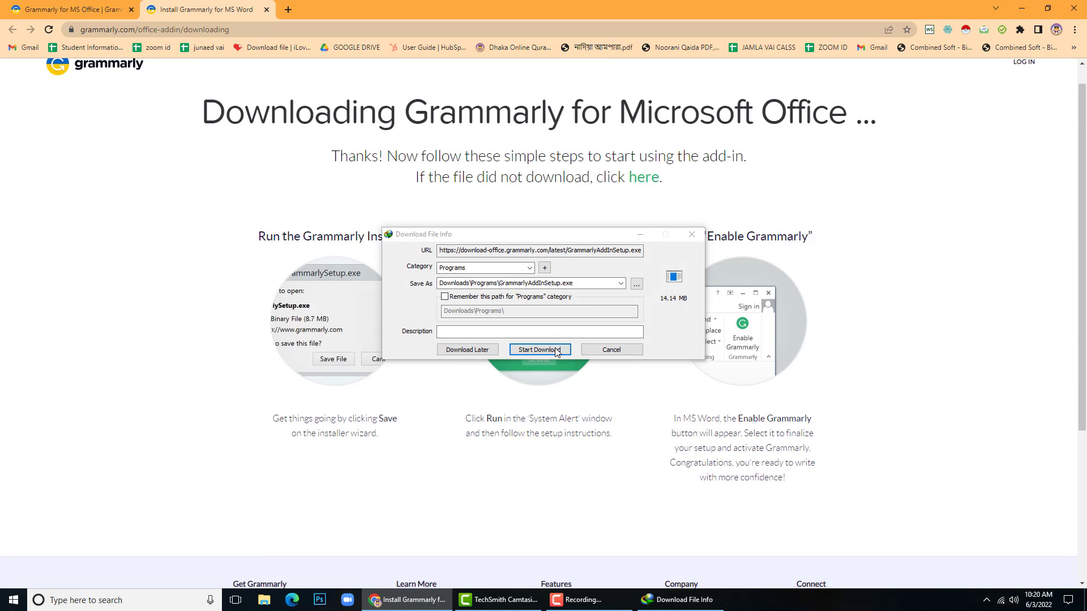
pyautogui.moveTo(566, 234); pyautogui.dragTo(337, 177)
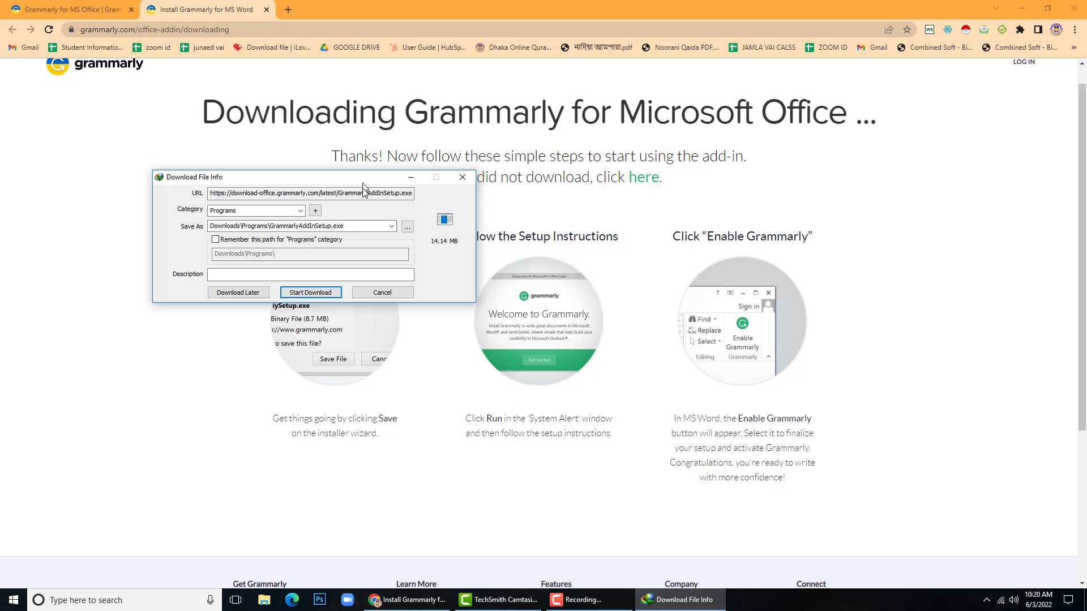
pyautogui.click(310, 292)
pyautogui.click(347, 263)
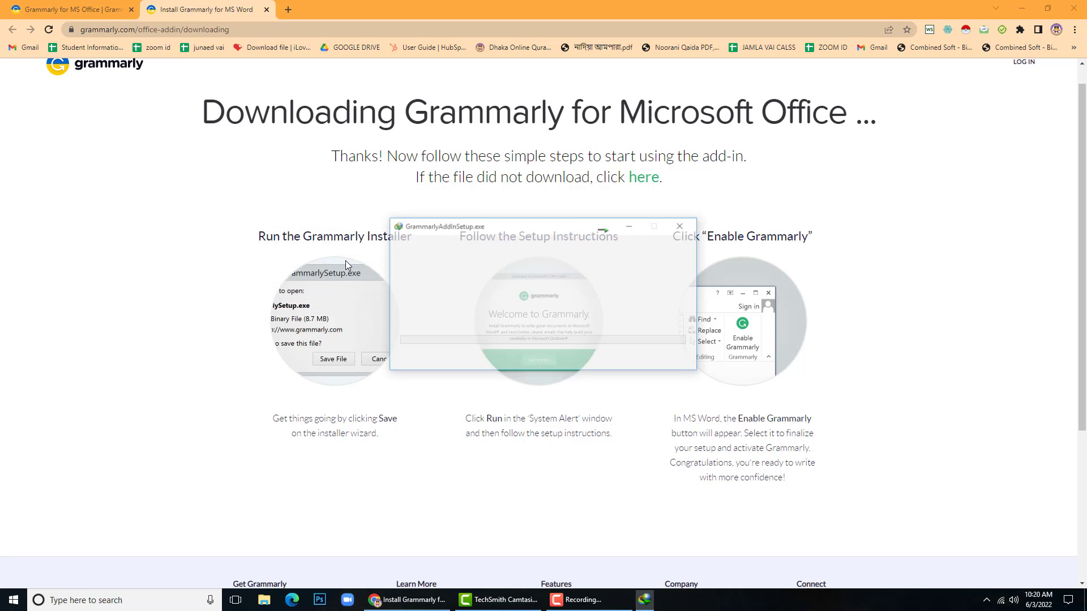
pyautogui.moveTo(561, 228); pyautogui.dragTo(384, 385)
pyautogui.click(870, 439)
pyautogui.scroll(-4, 865, 447)
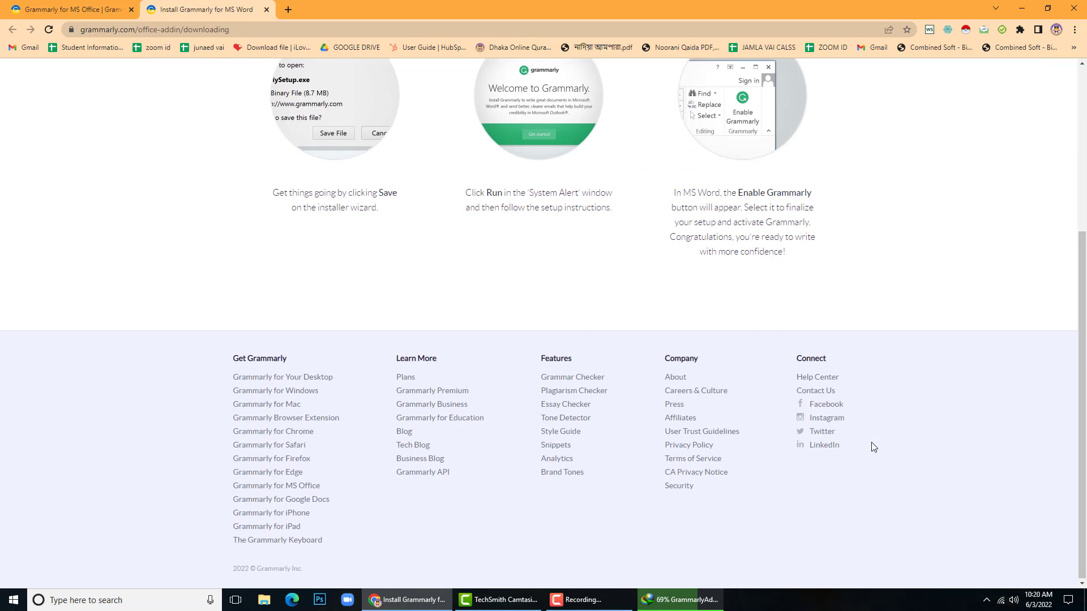
pyautogui.scroll(5, 865, 447)
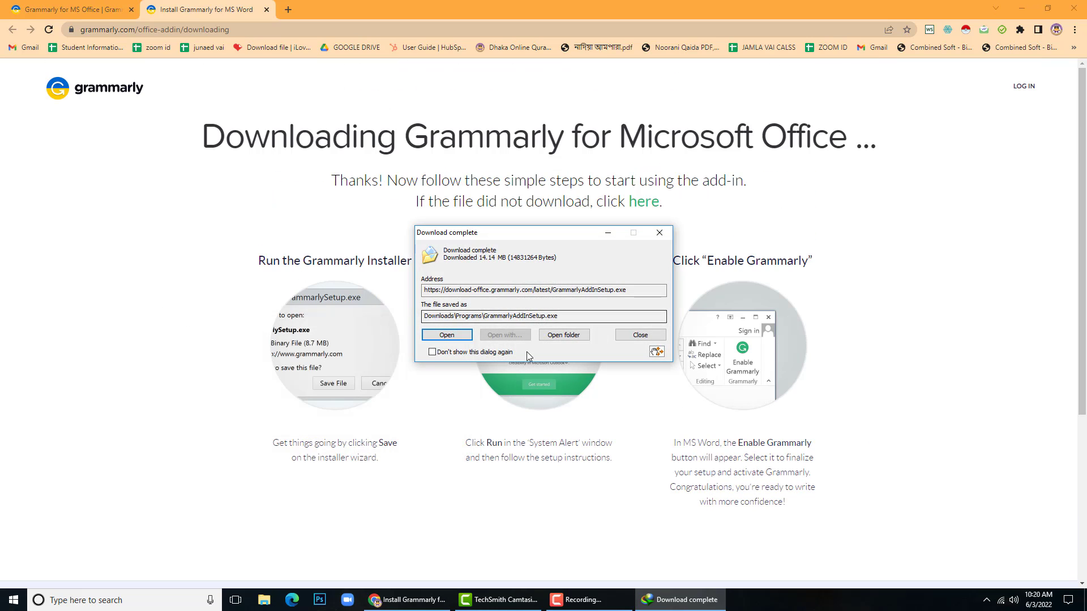
# Step: Run the downloaded installer and install Grammarly for Word and Grammarly for Outlook, then finish the setup
pyautogui.click(465, 335)
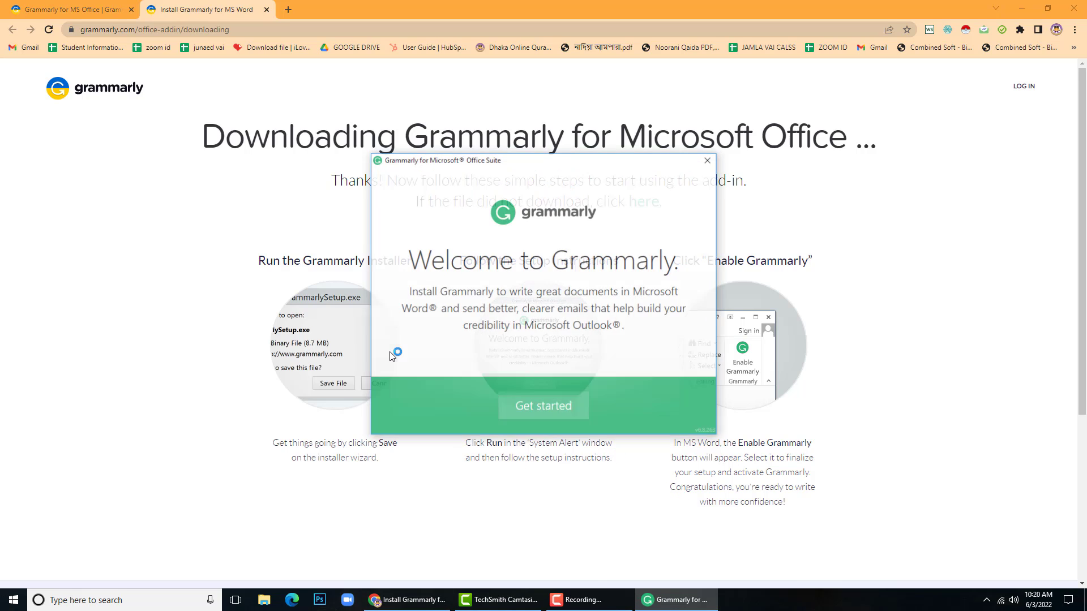
pyautogui.click(562, 412)
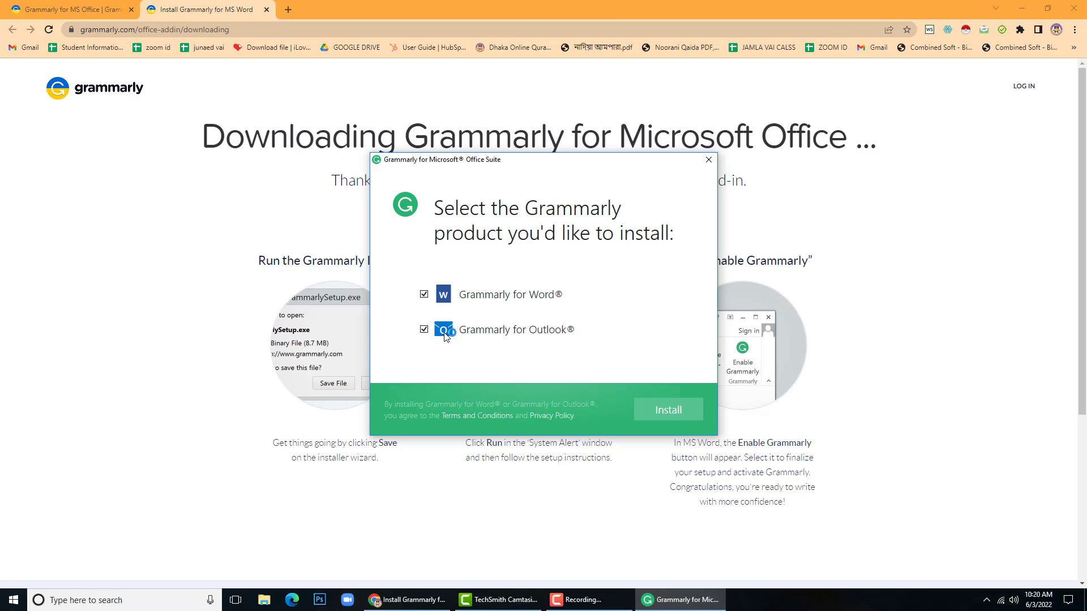
pyautogui.click(656, 413)
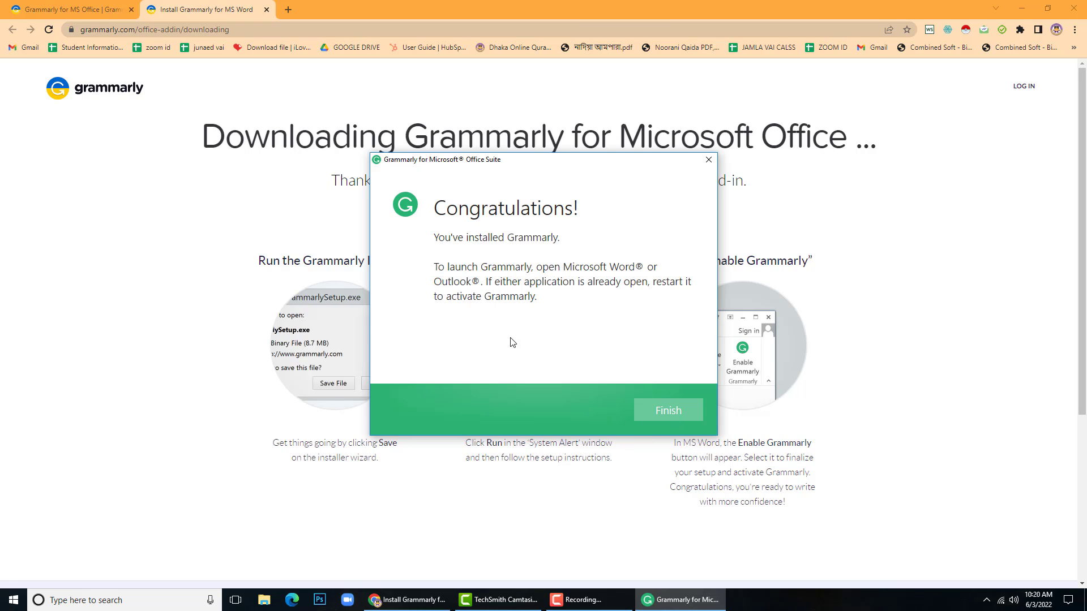
pyautogui.click(681, 408)
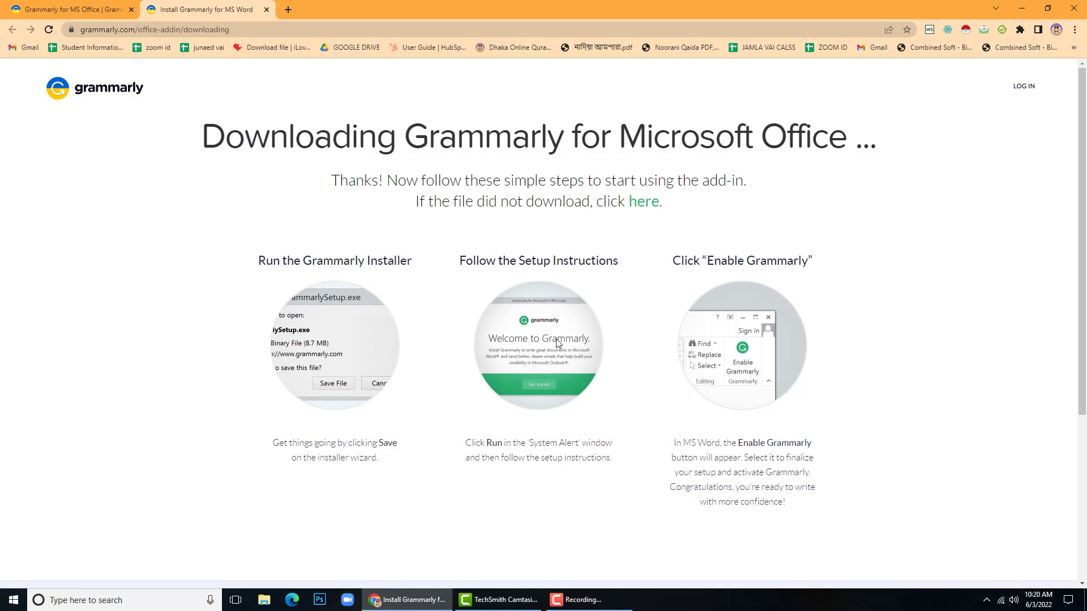
# Step: Search Windows for "word" and launch Microsoft Word 2010
pyautogui.click(13, 600)
pyautogui.write('word')
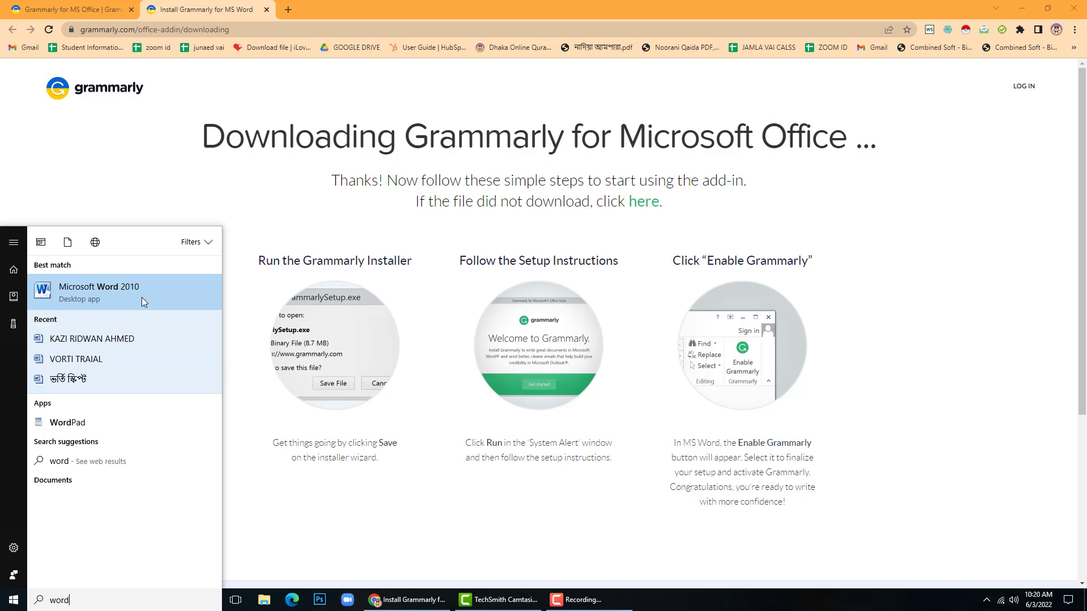
pyautogui.click(142, 297)
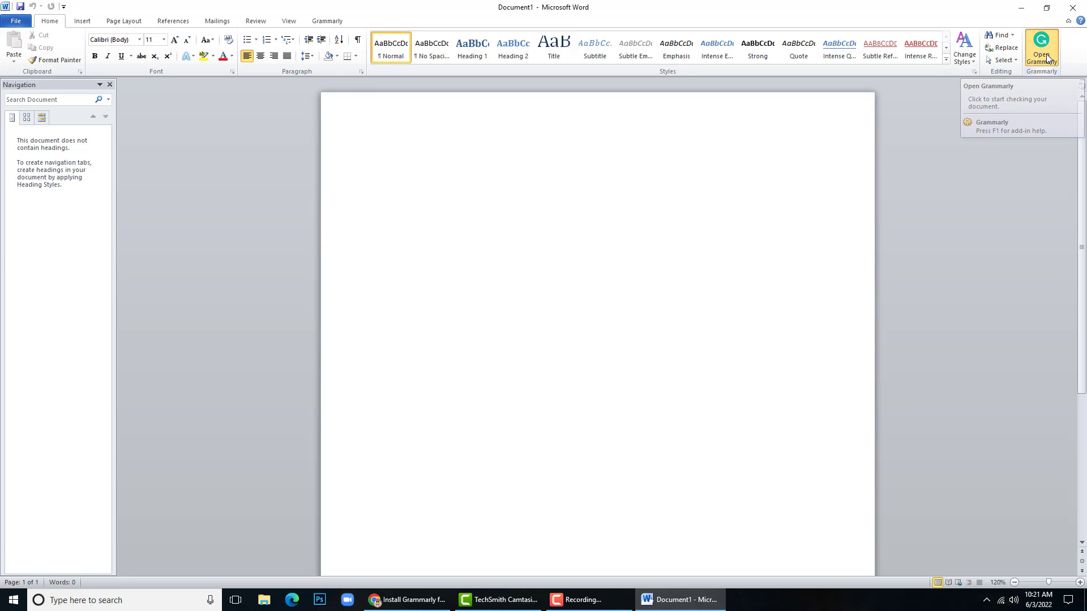
# Step: Open Grammarly in Word, start its login and sign up in the browser with the listed Google account, agreeing to the terms
pyautogui.click(1047, 57)
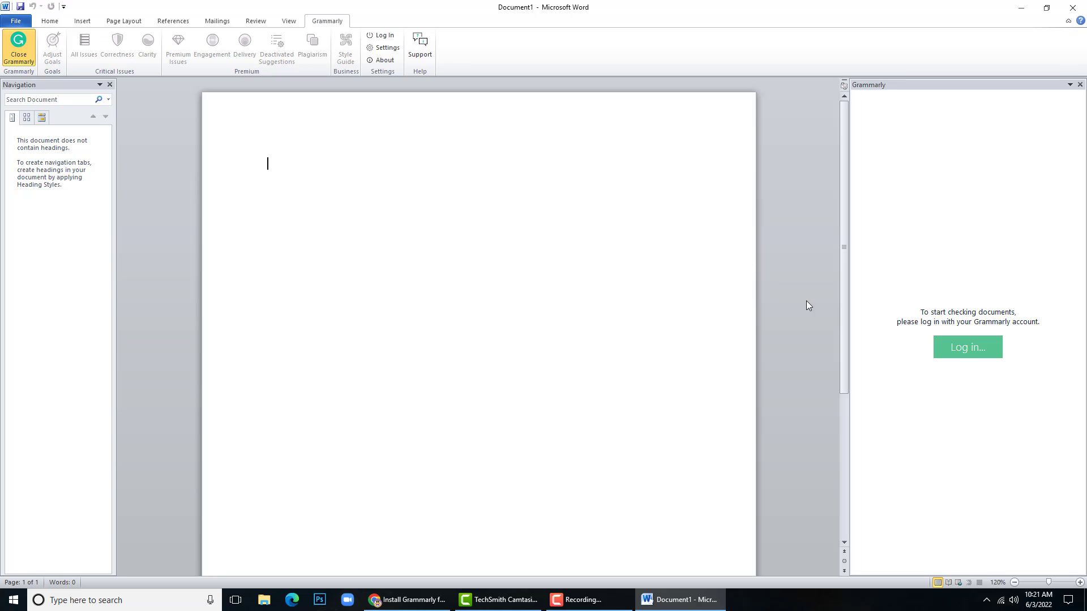
pyautogui.click(969, 344)
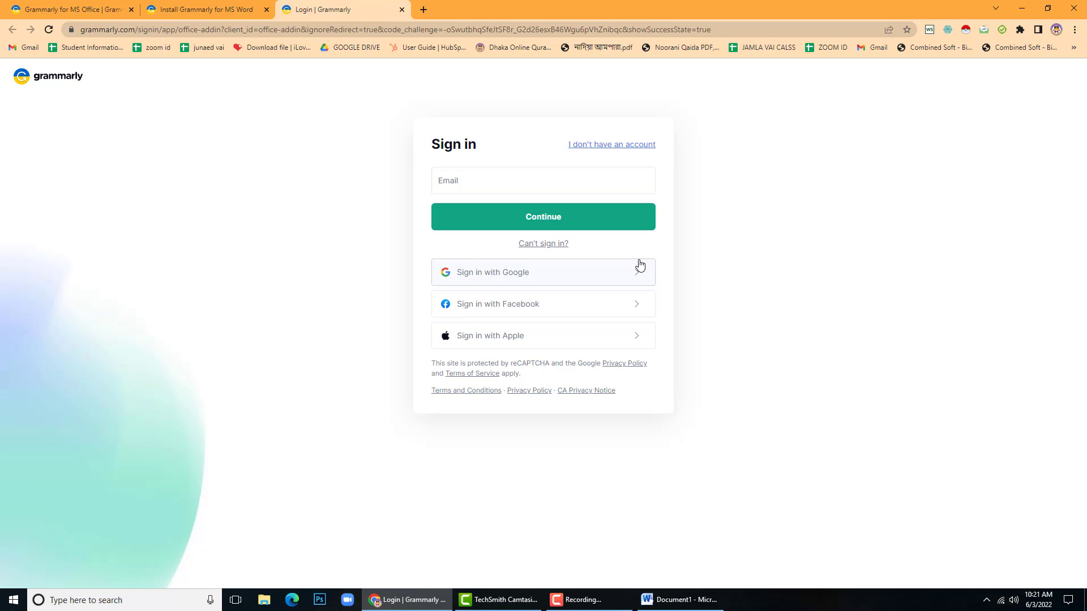
pyautogui.click(525, 275)
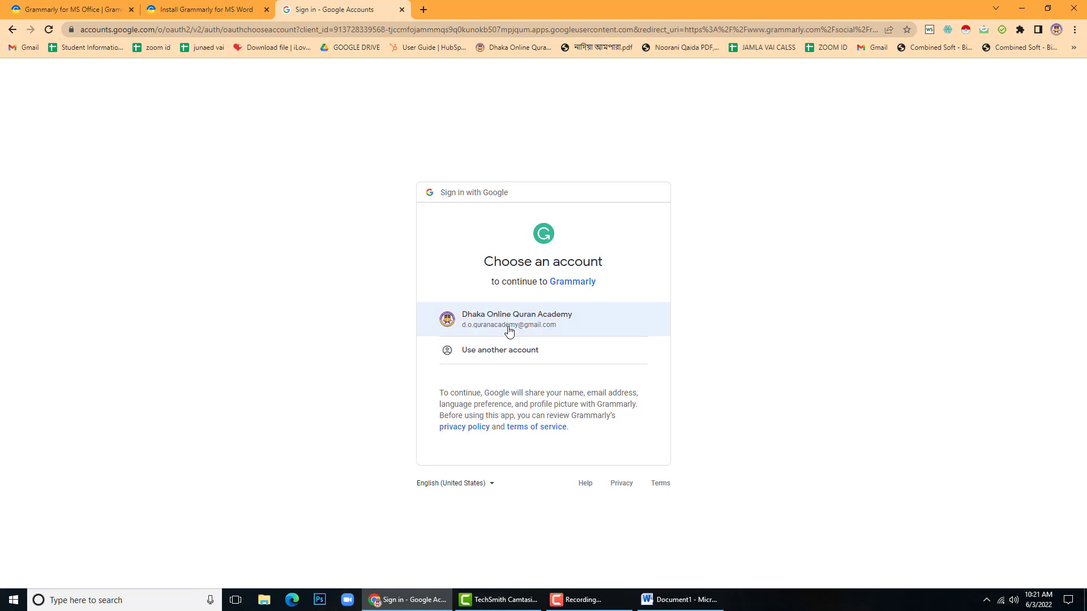
pyautogui.click(509, 327)
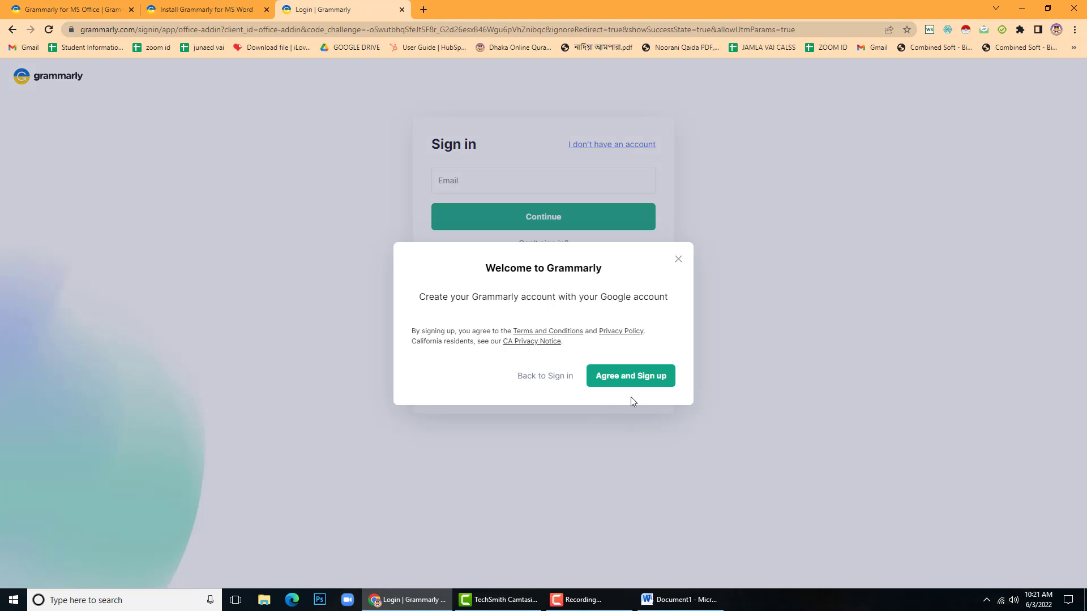
pyautogui.click(651, 382)
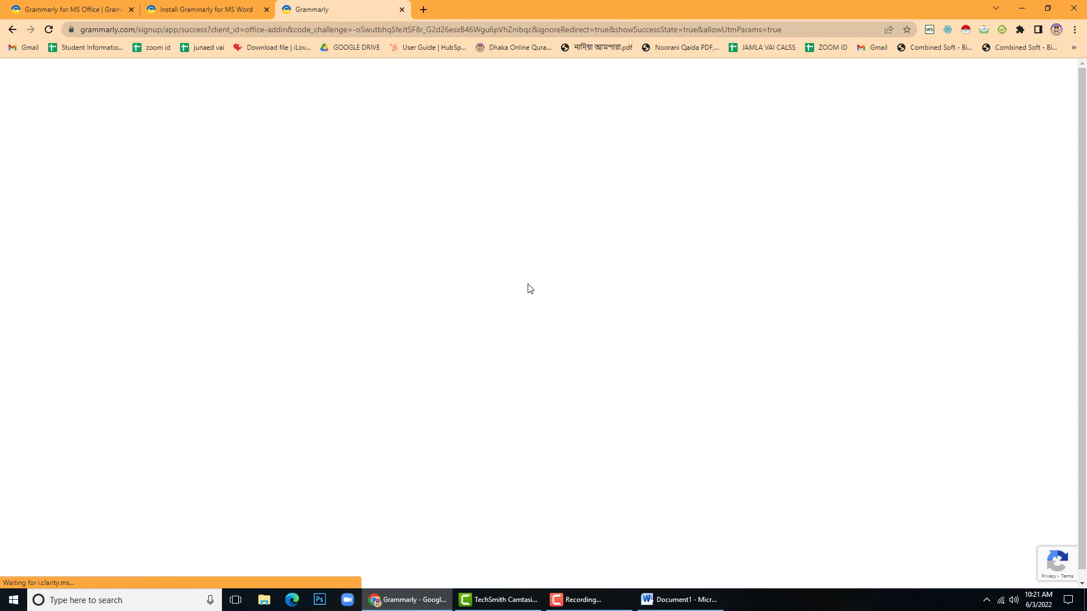
# Step: Allow the browser to open Grammarly to complete the sign-in, and switch back to the Word document
pyautogui.click(598, 130)
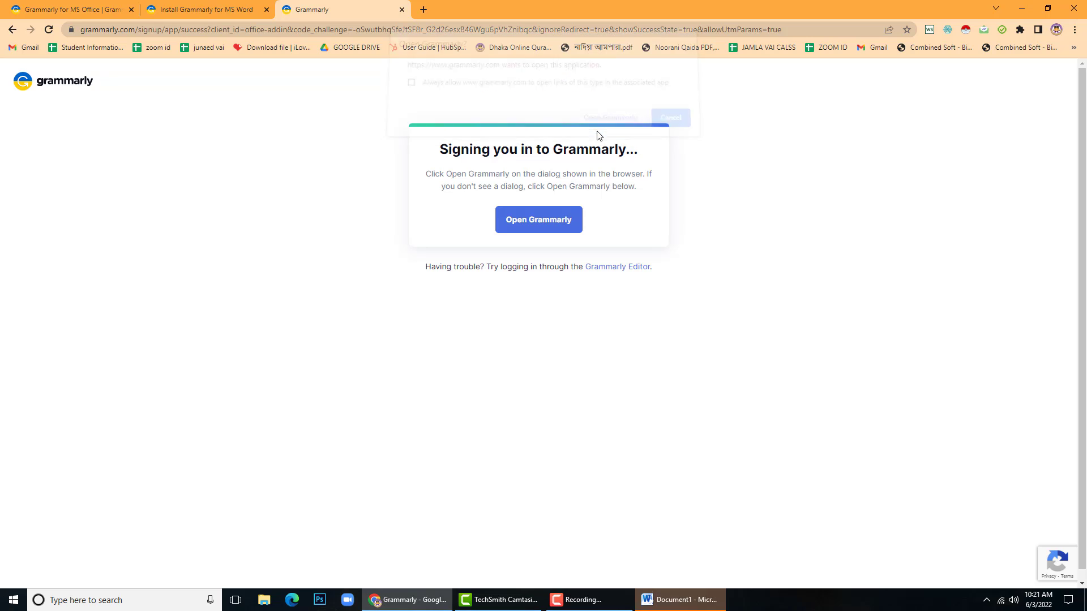
pyautogui.click(539, 226)
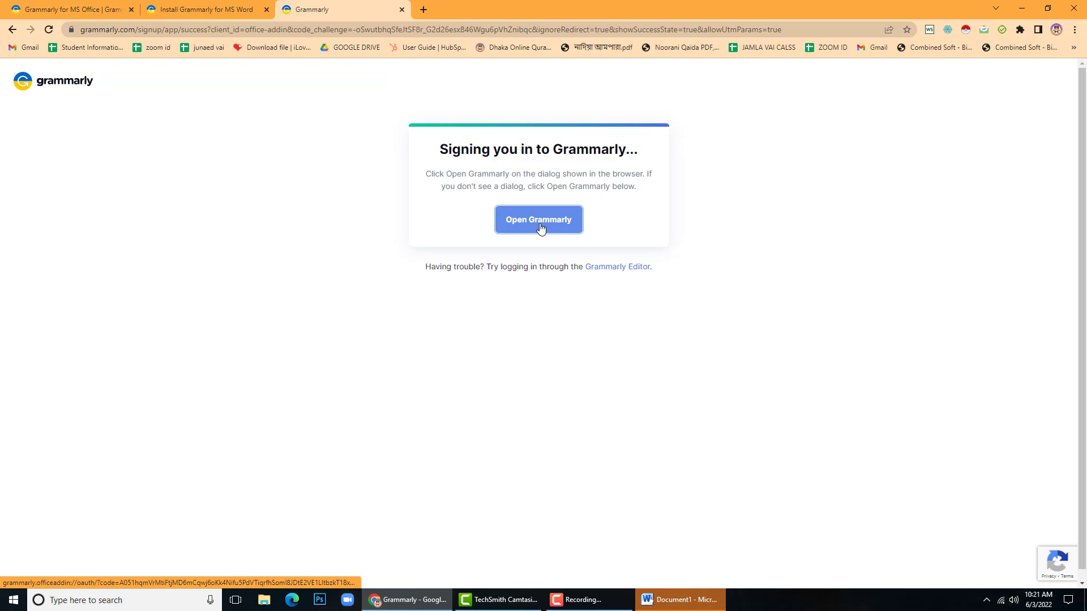
pyautogui.click(616, 129)
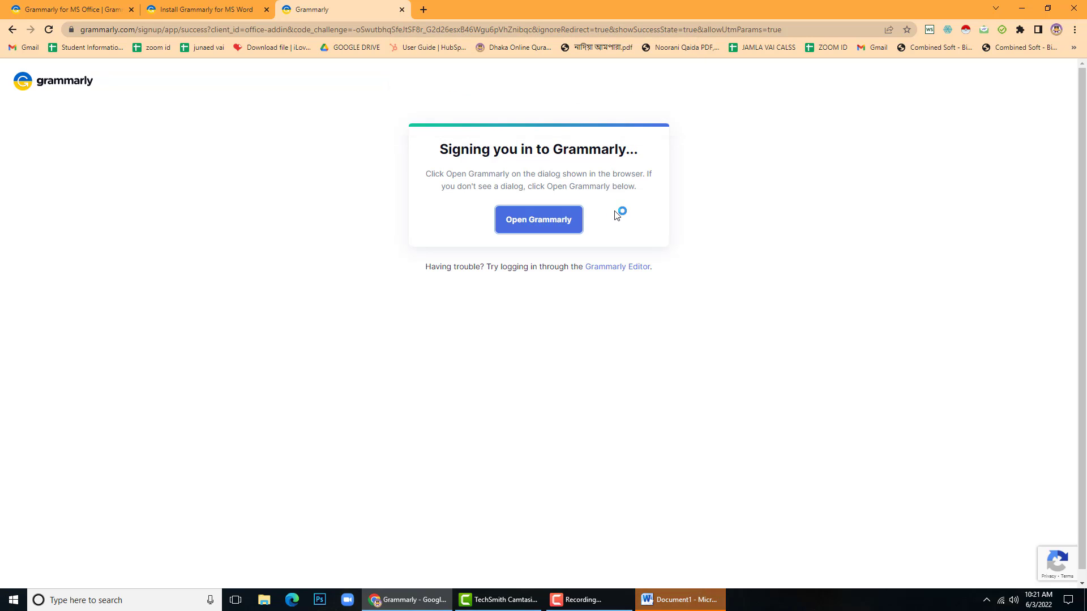
pyautogui.click(690, 602)
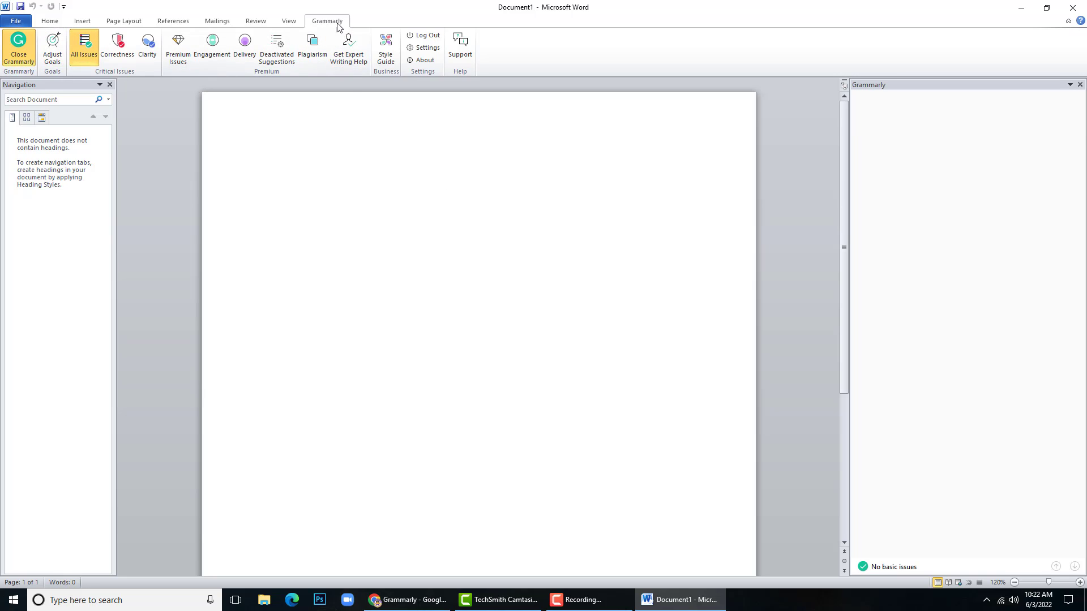
pyautogui.click(290, 21)
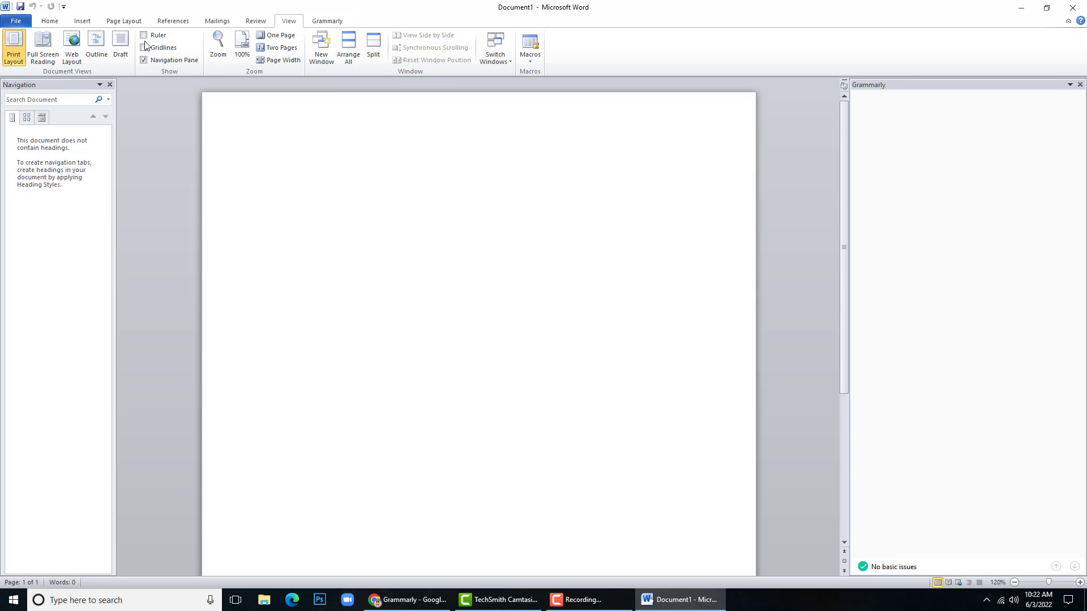
pyautogui.click(53, 25)
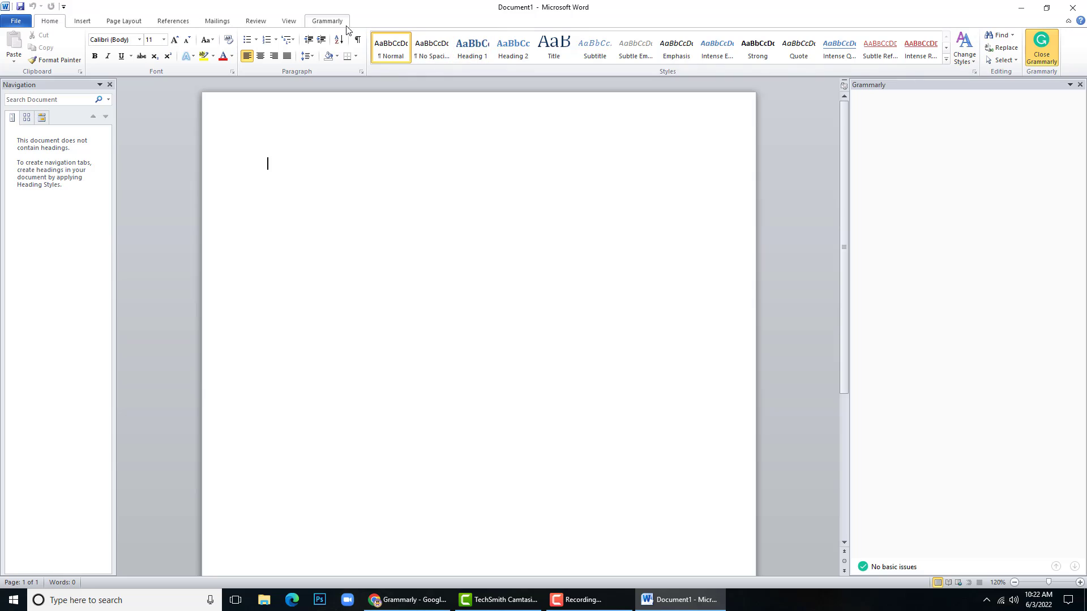
pyautogui.click(328, 22)
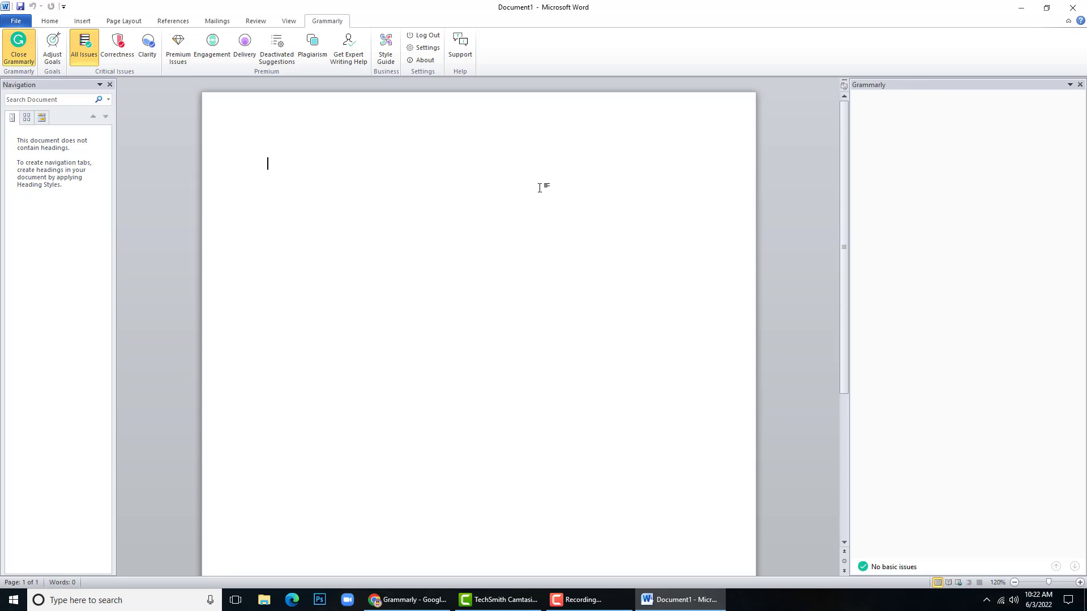
# Step: Write the sample sentence "We shoud grow our business." in the blank document, keeping "shoud" misspelled
pyautogui.write('L')
pyautogui.write('We')
pyautogui.write(' shoud ')
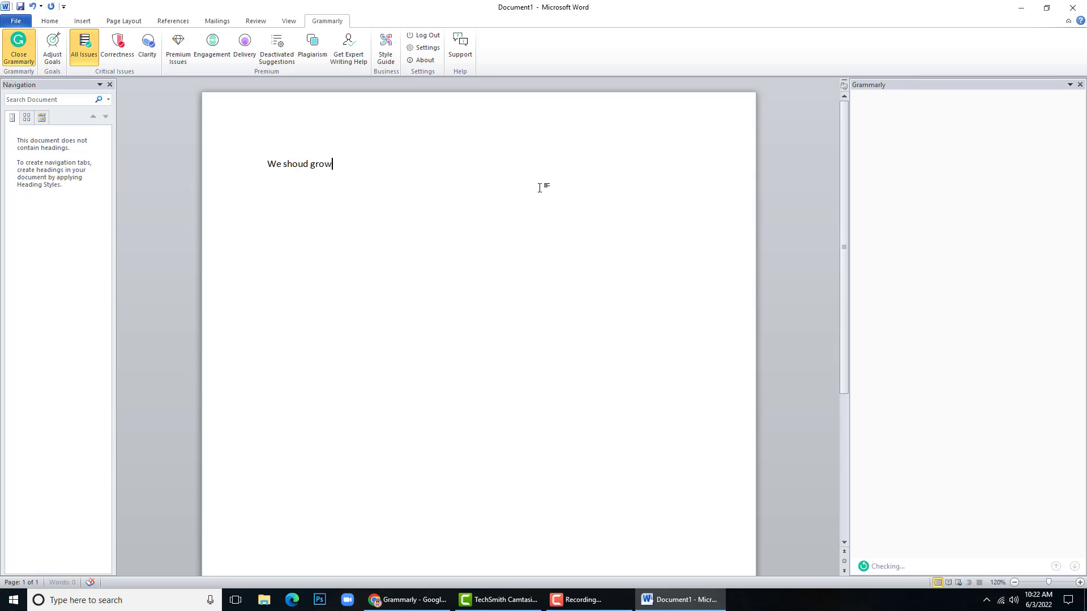
pyautogui.write('grow our business.')
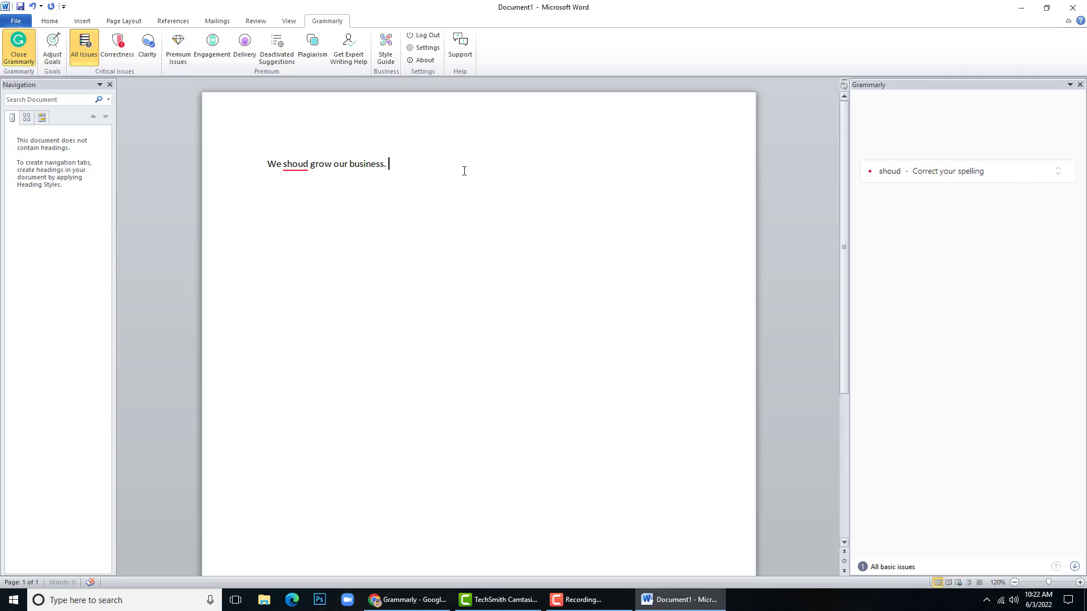
# Step: Open Grammarly's suggestion for the misspelled word "shoud" and accept the correction "should"
pyautogui.click(300, 166)
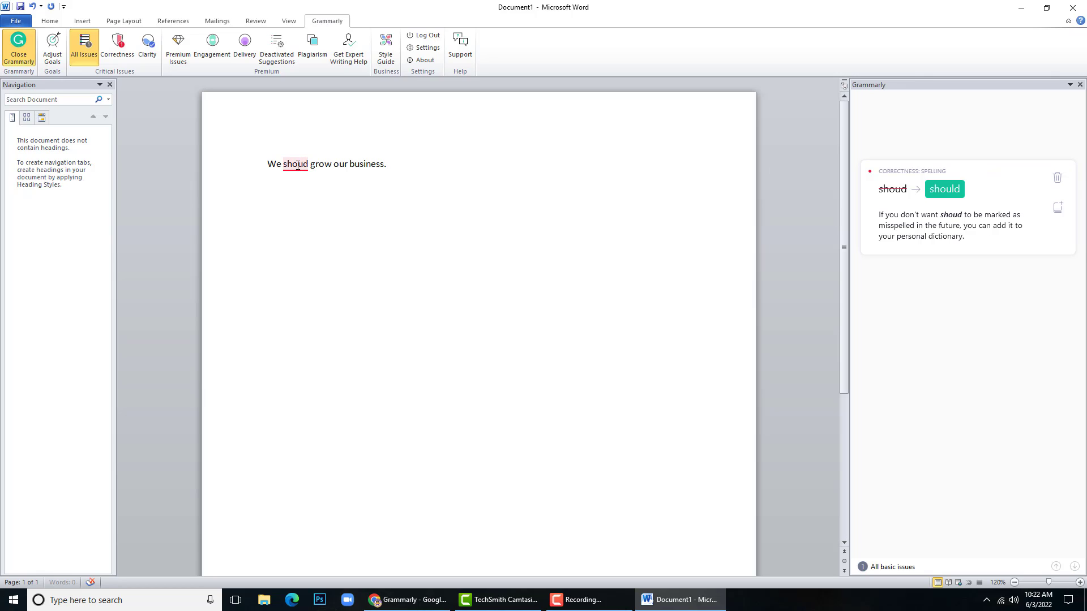
pyautogui.rightClick(298, 166)
pyautogui.click(605, 230)
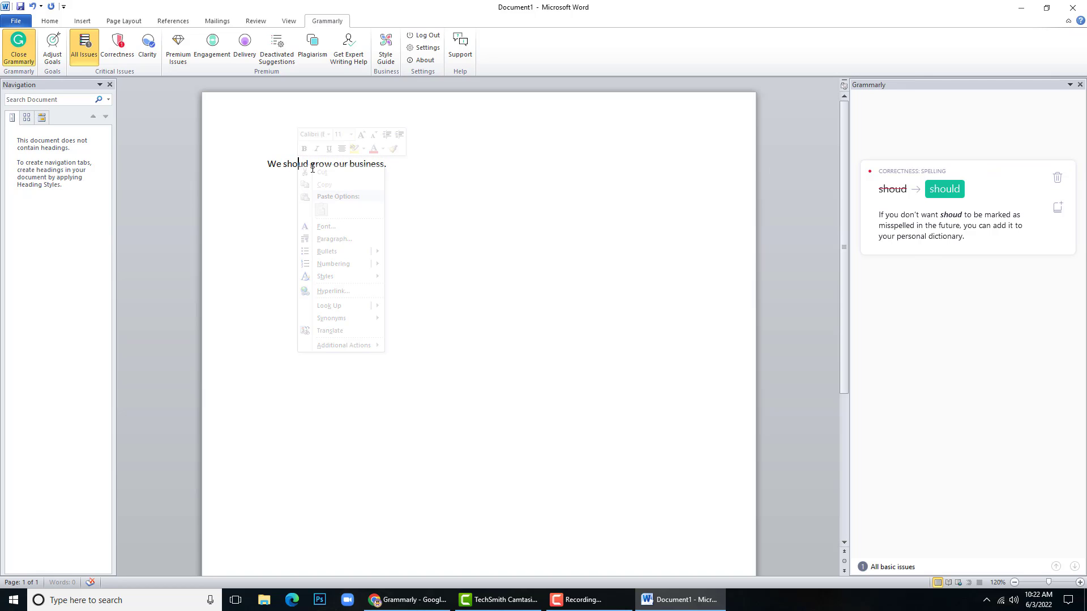
pyautogui.click(964, 200)
# Step: Add a second paragraph reading "We need to do something about it." with an extra space between "We" and "need"
pyautogui.click(443, 169)
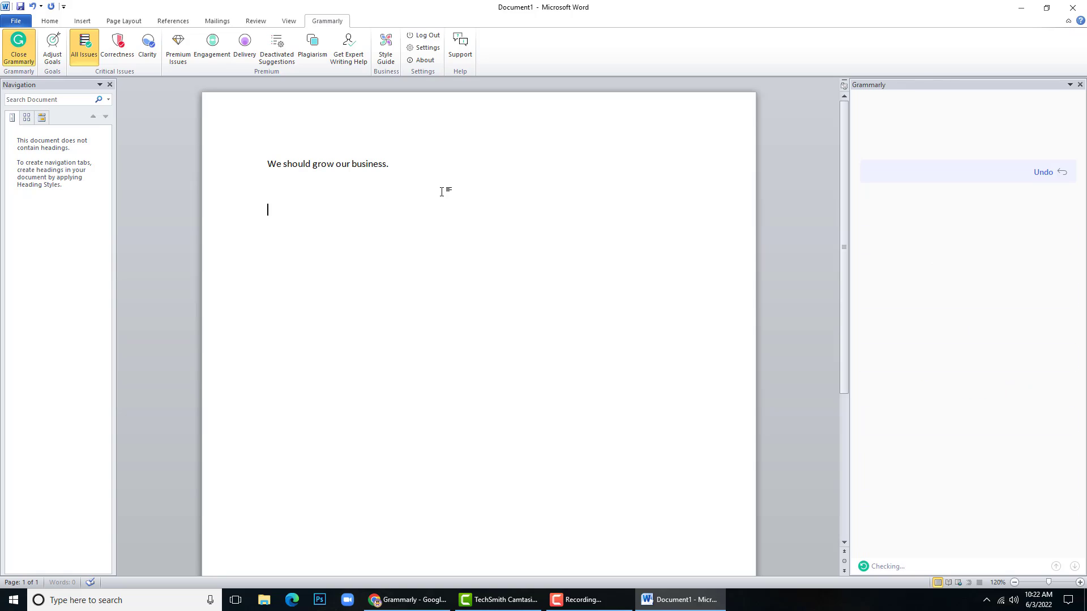
pyautogui.write('et')
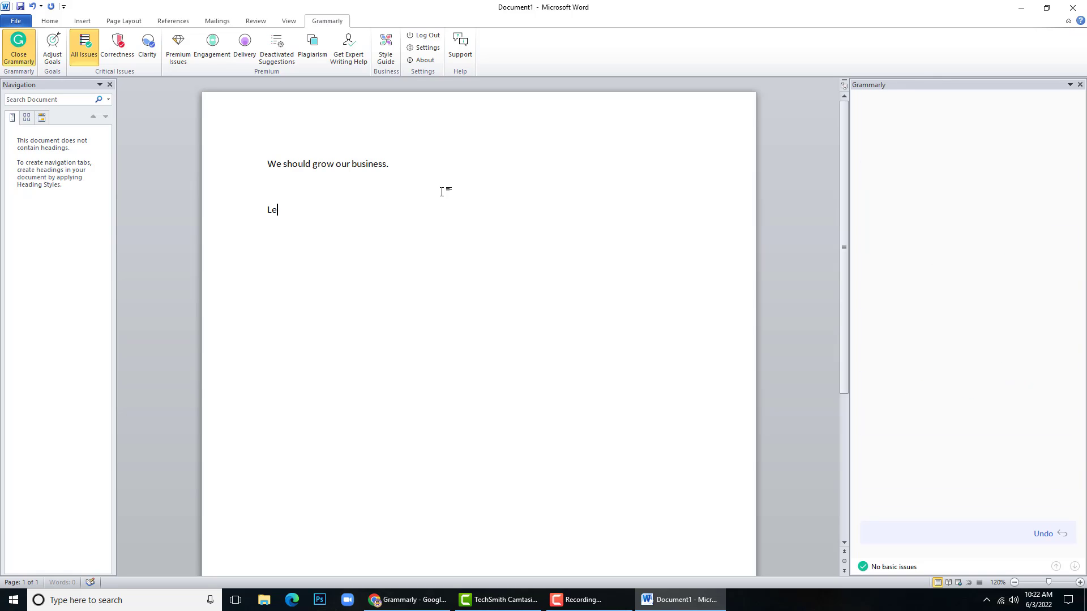
pyautogui.press('BackSpace')
pyautogui.press('BackSpace')
pyautogui.press('BackSpace')
pyautogui.press('BackSpace')
pyautogui.write('We ')
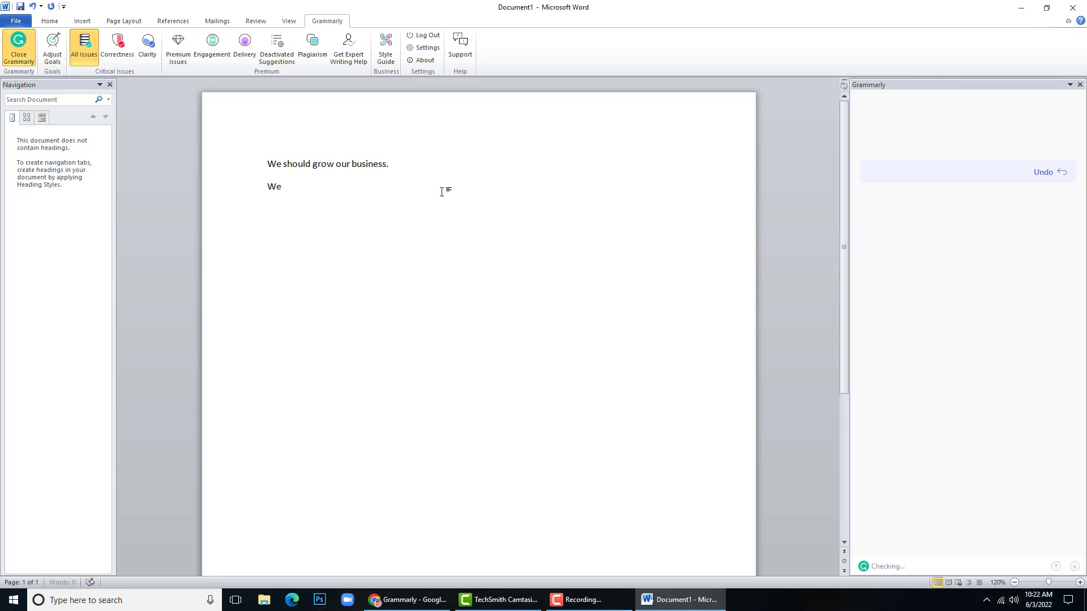
pyautogui.write('s')
pyautogui.write('need to ')
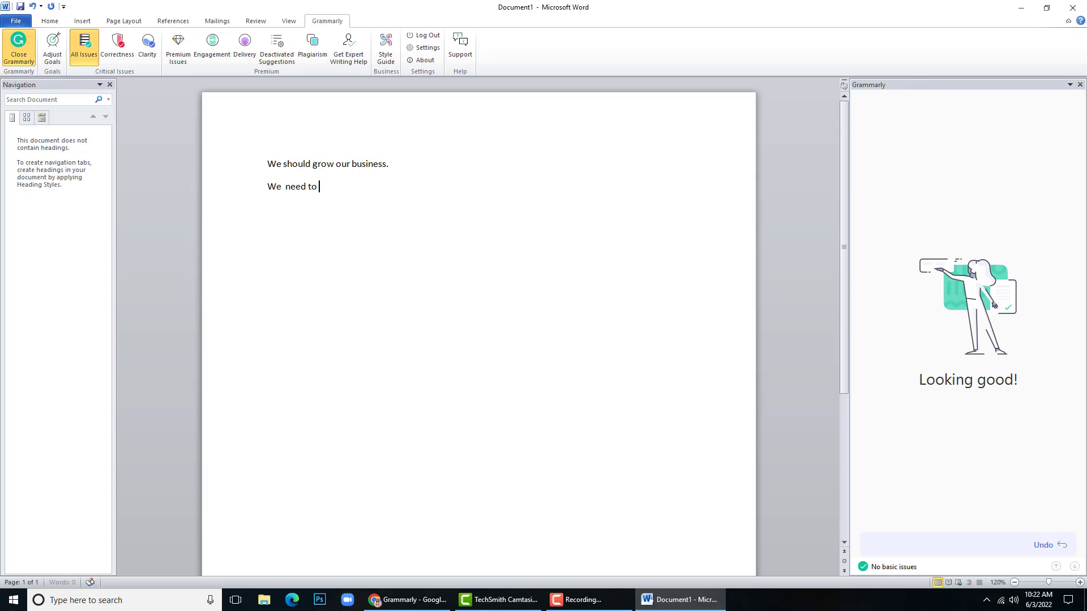
pyautogui.write('talk abuo')
pyautogui.press('BackSpace')
pyautogui.press('BackSpace')
pyautogui.press('BackSpace')
pyautogui.press('BackSpace')
pyautogui.press('BackSpace')
pyautogui.press('BackSpace')
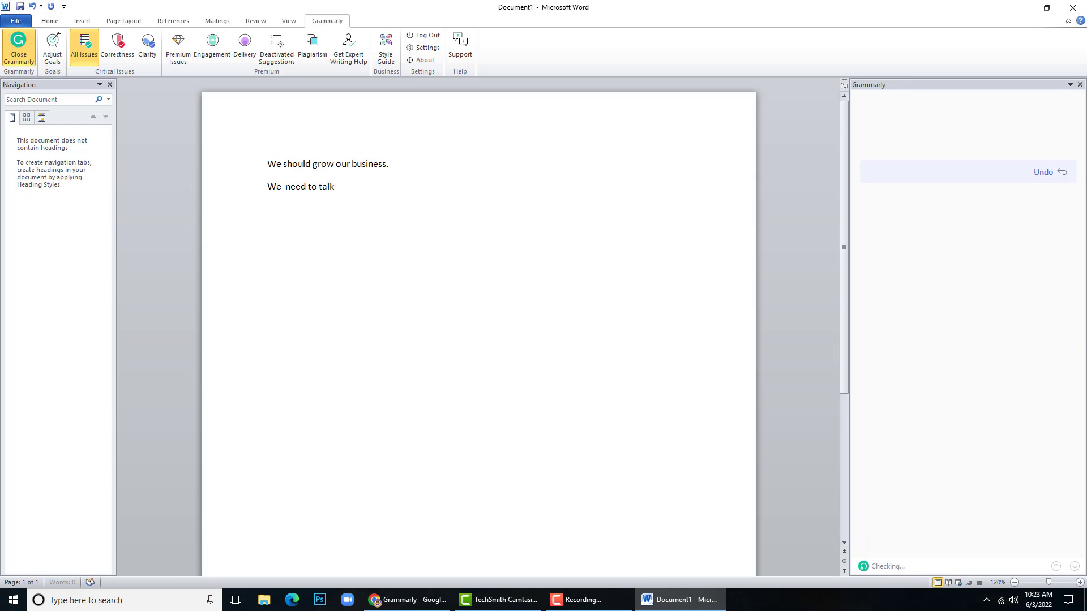
pyautogui.press('BackSpace')
pyautogui.press('BackSpace')
pyautogui.write('do something about it.')
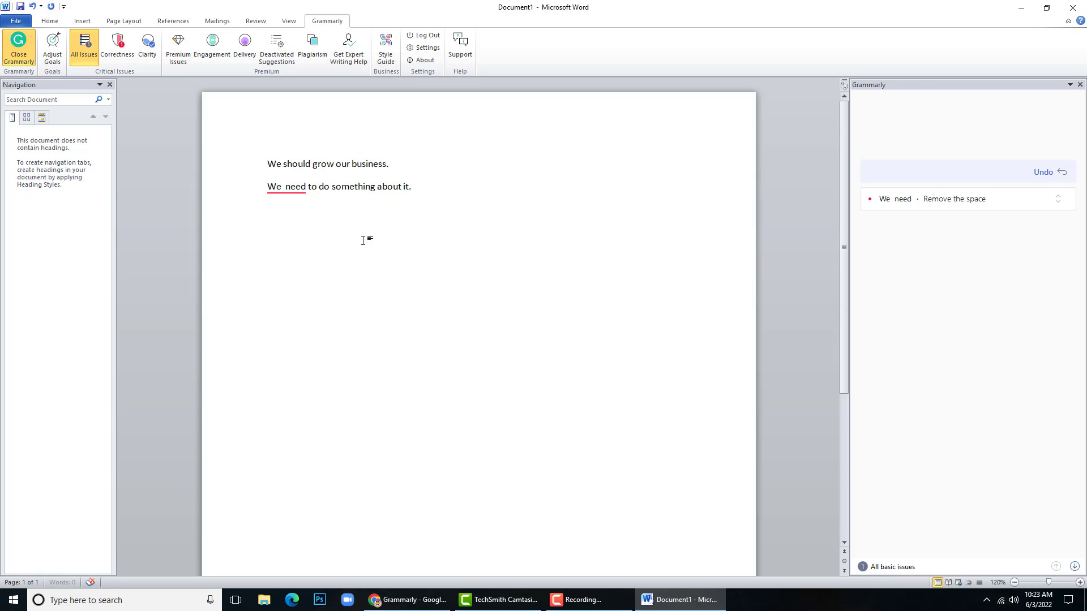
# Step: Accept Grammarly's suggestion to remove the extra space between "We" and "need" in the second sentence
pyautogui.rightClick(281, 189)
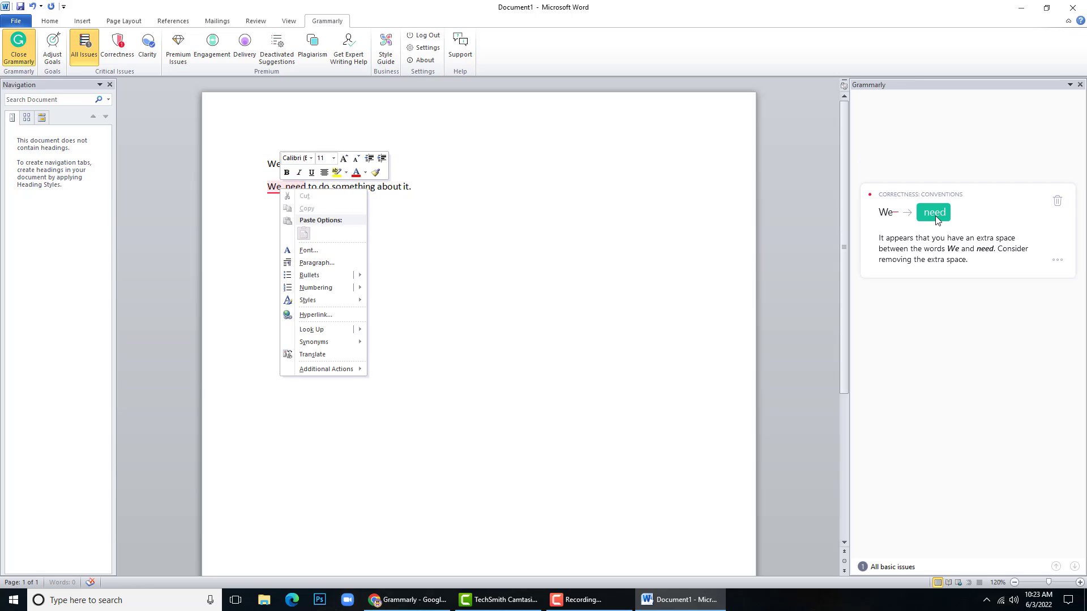
pyautogui.click(548, 221)
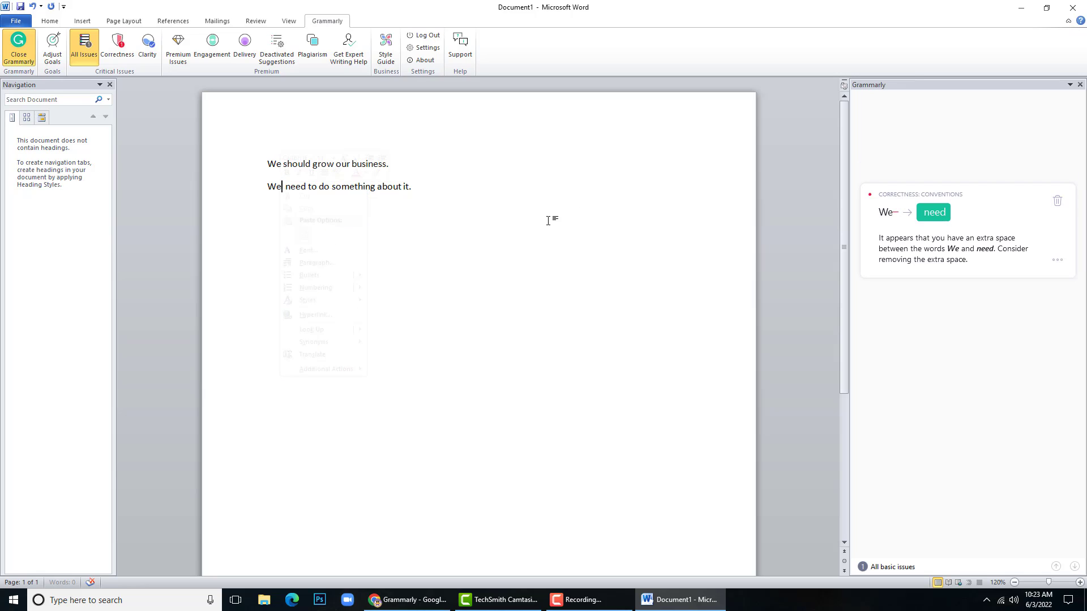
pyautogui.click(934, 217)
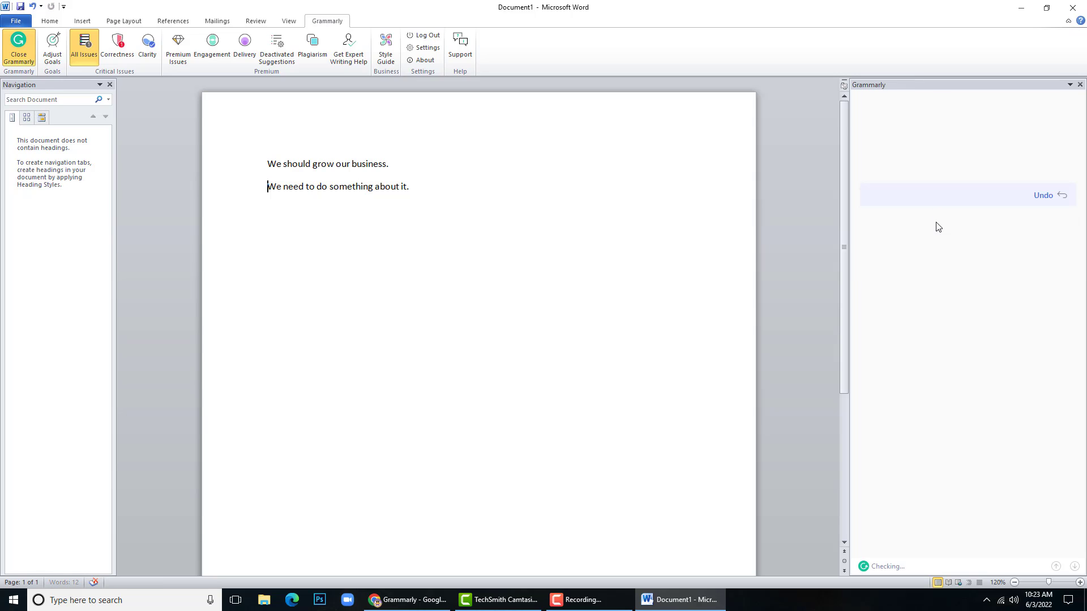
pyautogui.click(478, 193)
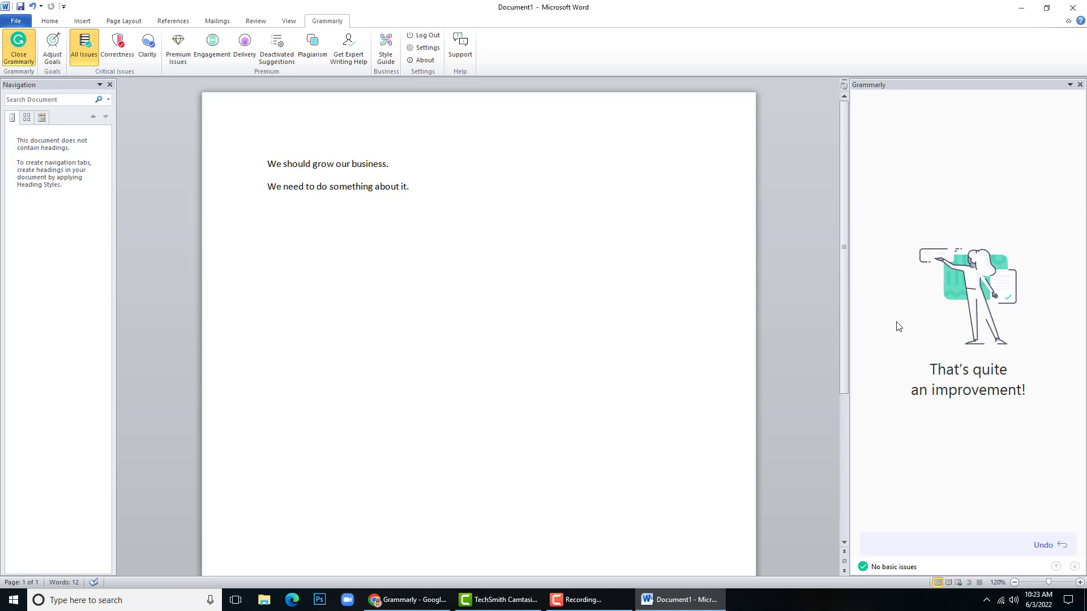